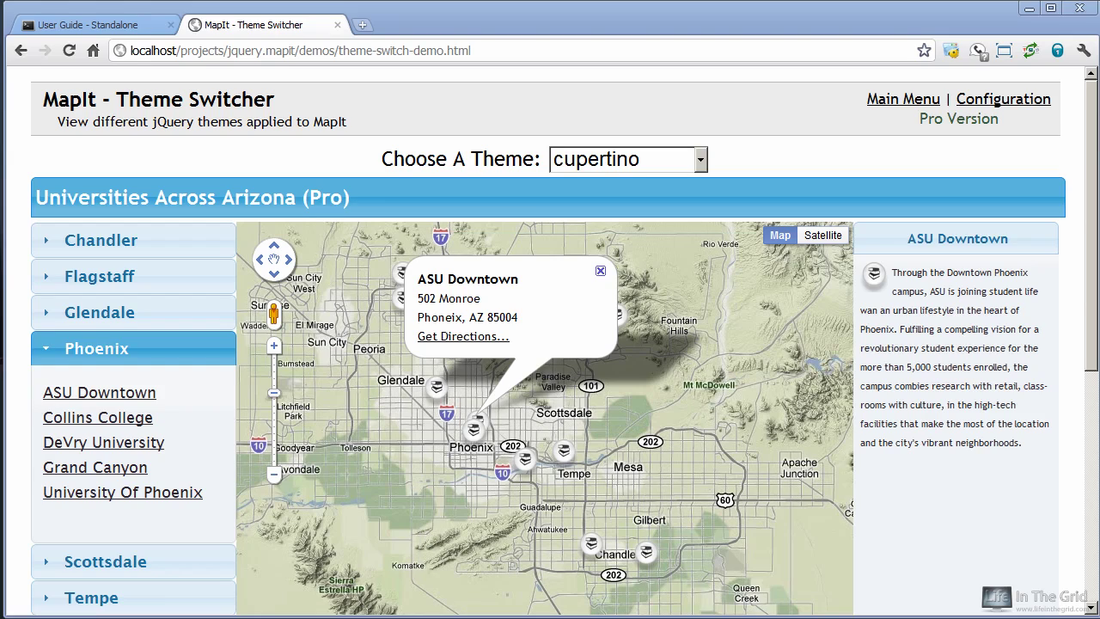
Step: Switch to the C:\Temp\jquery.mapit folder in Windows Explorer and select index.html
key("alt+Tab")
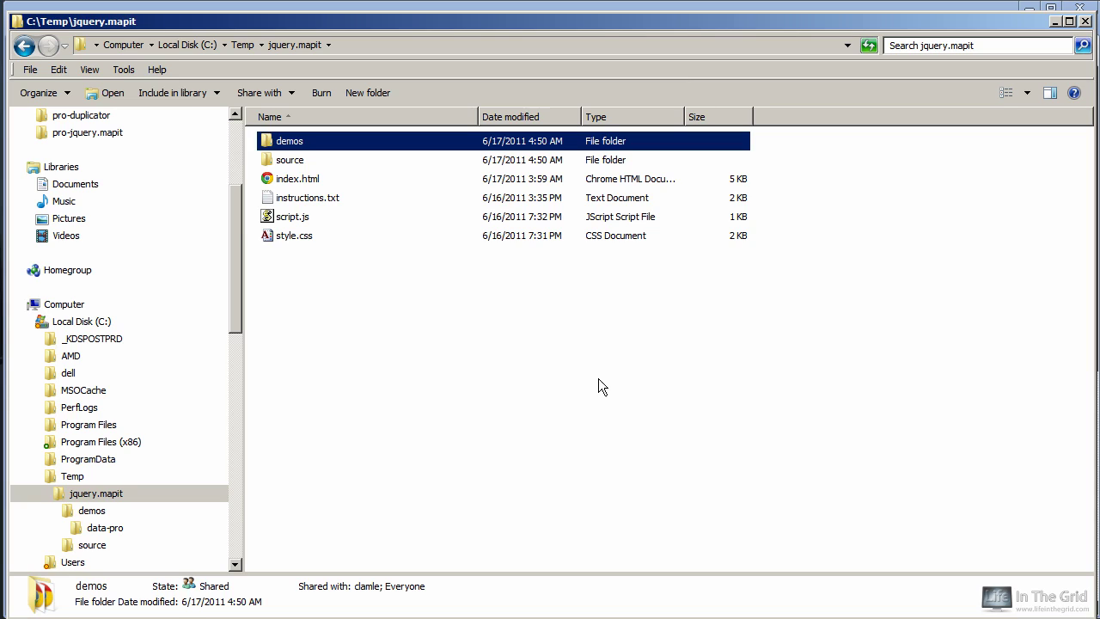
left_click(294, 183)
Step: Open index.html in Chrome to show the local 'Welcome to MapIt!' main menu
right_click(295, 186)
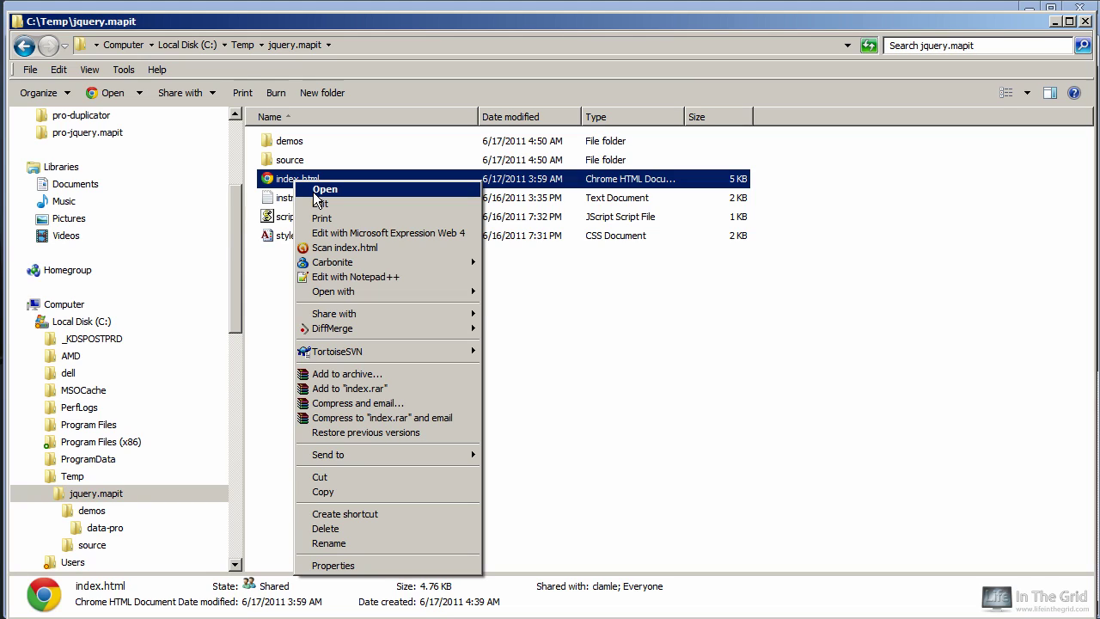
left_click(315, 191)
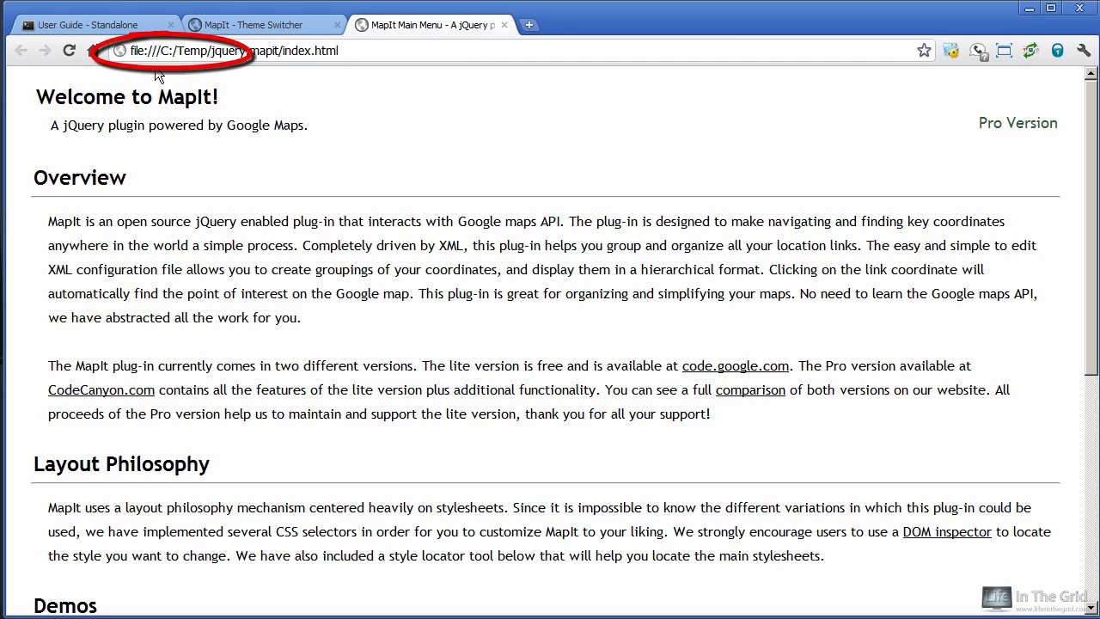
Step: Open the Theme Switcher demo from the main menu, then close that file-path tab
scroll(176, 317, "down", 3)
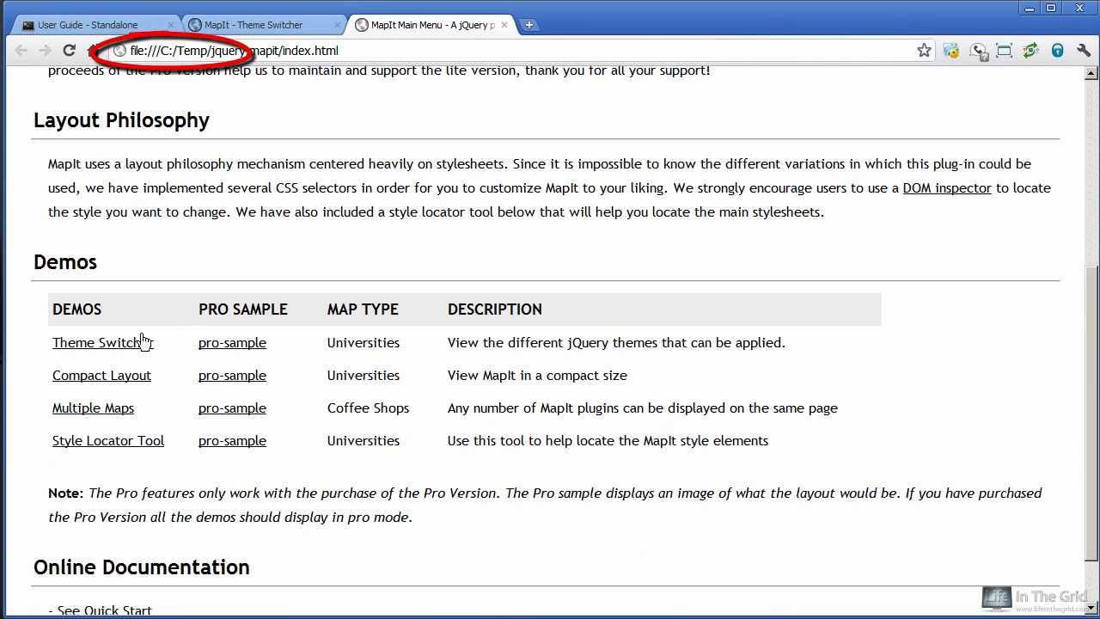
left_click(135, 346)
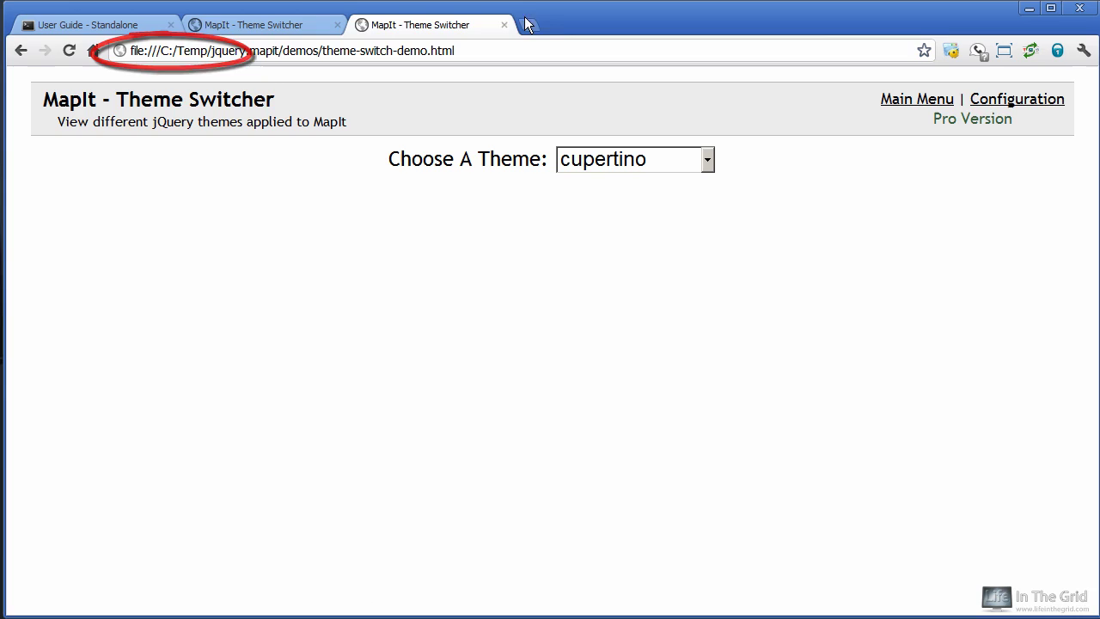
left_click(504, 24)
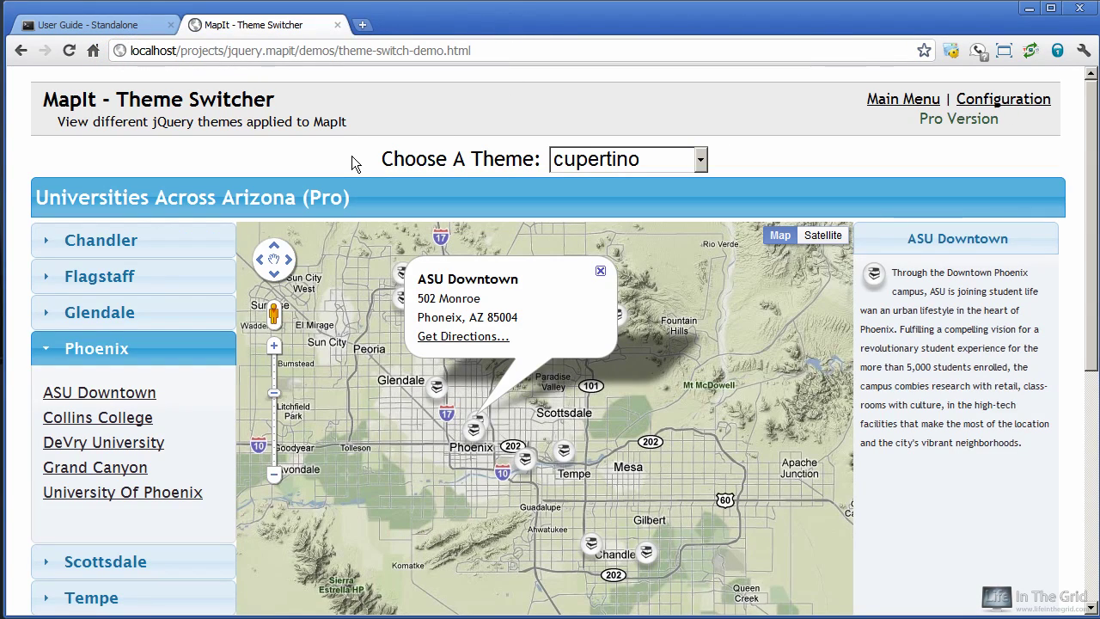
Step: Read instructions.txt in Notepad++, then return to the jquery.mapit folder
key("alt+Tab")
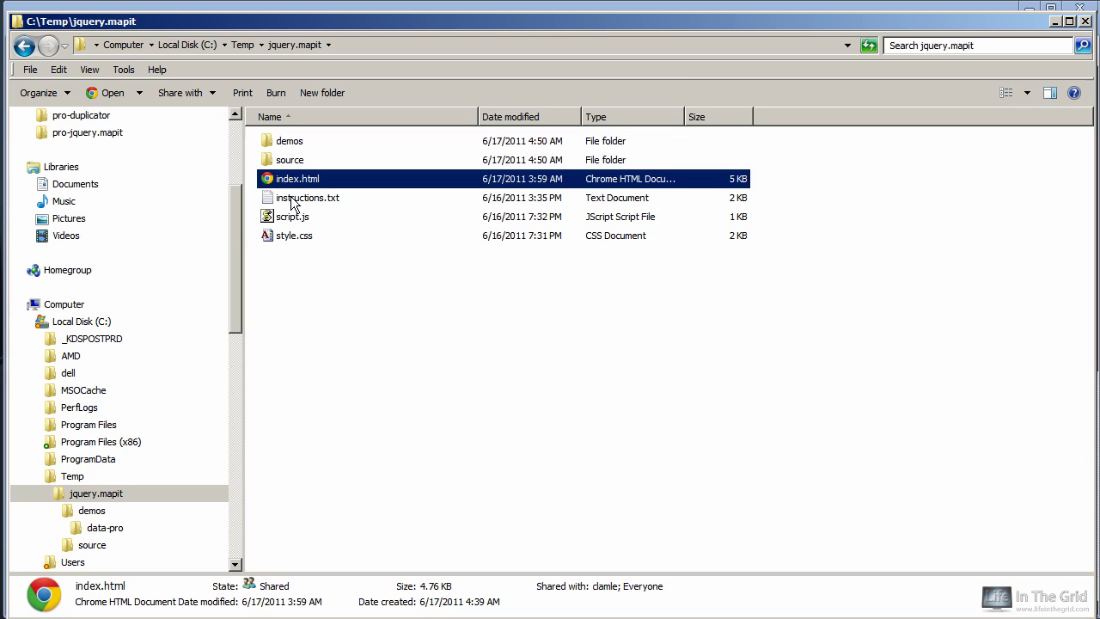
right_click(292, 201)
left_click(329, 293)
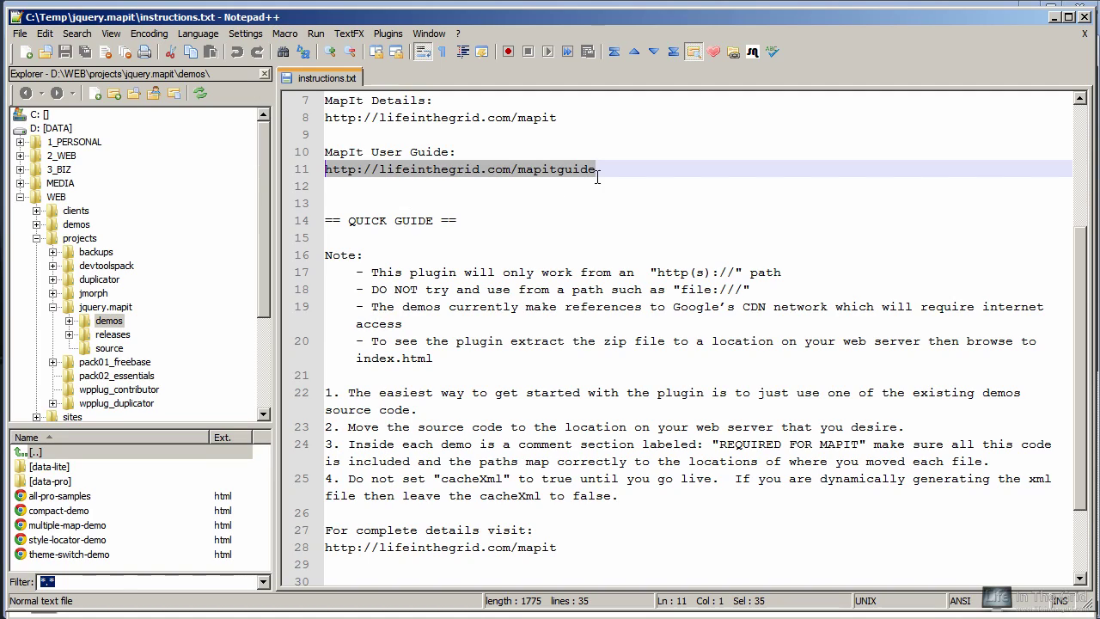
key("alt+Tab")
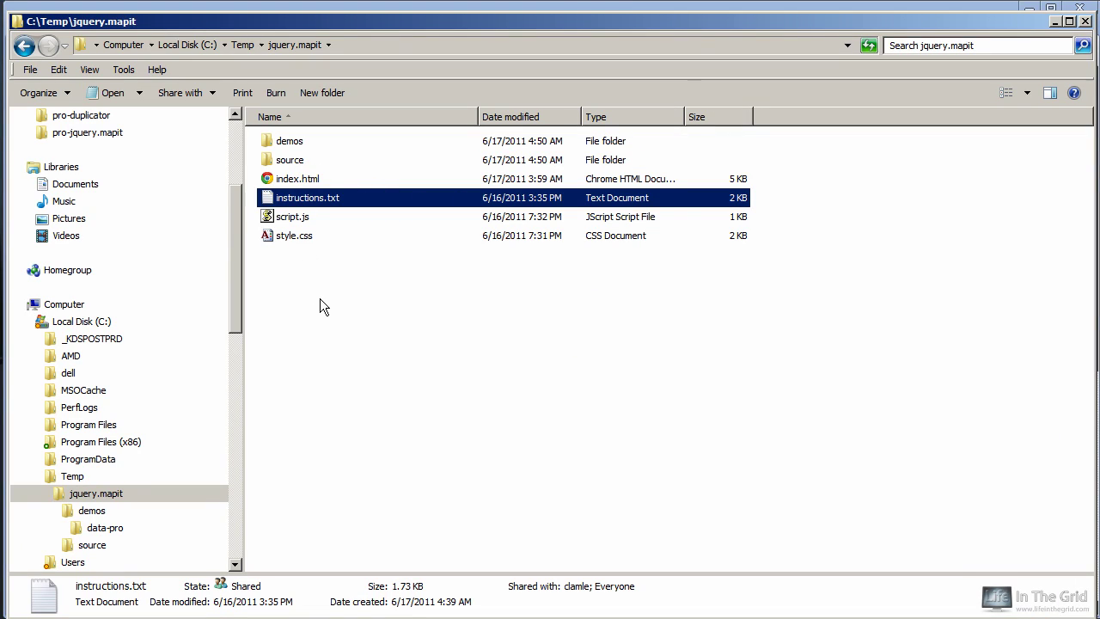
Step: Browse the demos, data-pro and source folders, then return to Chrome's MapIt - Theme Switcher tab
double_click(301, 144)
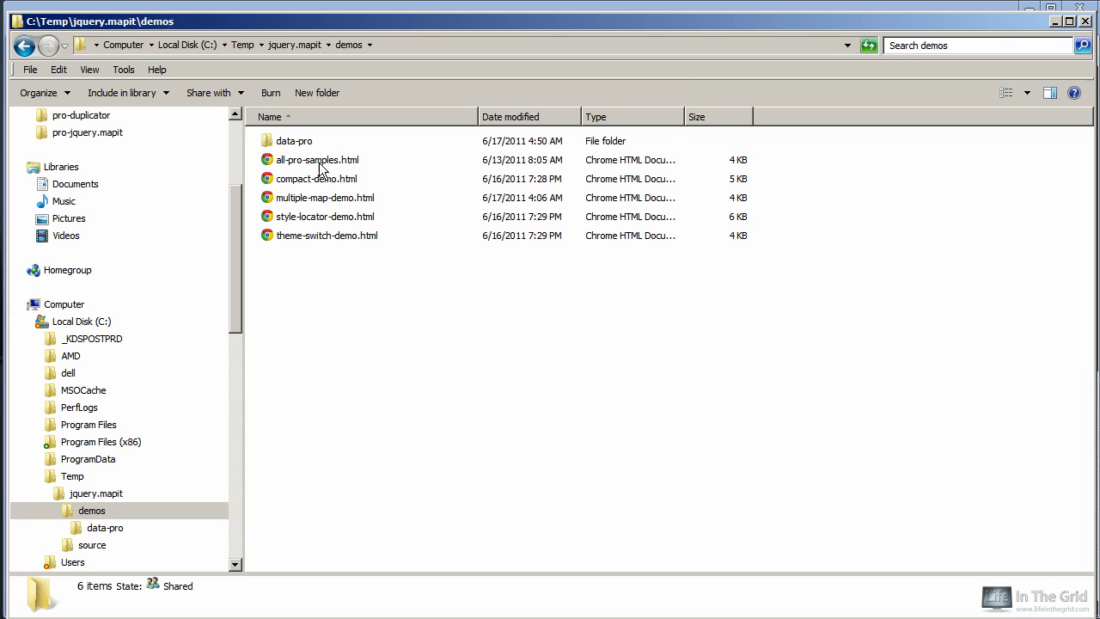
double_click(291, 149)
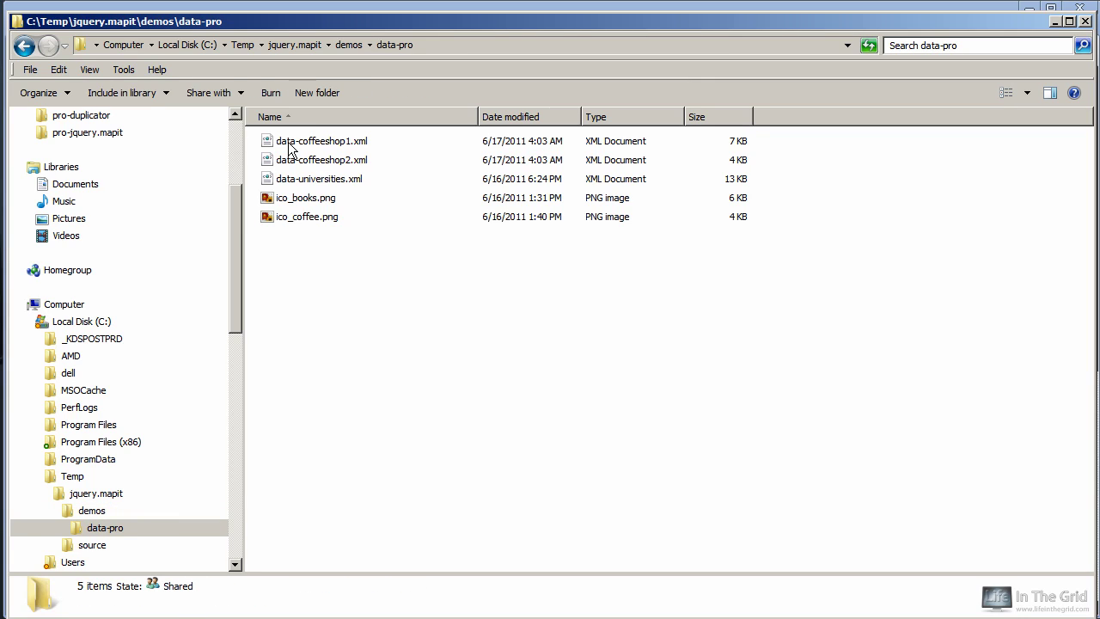
left_click(24, 47)
left_click(24, 46)
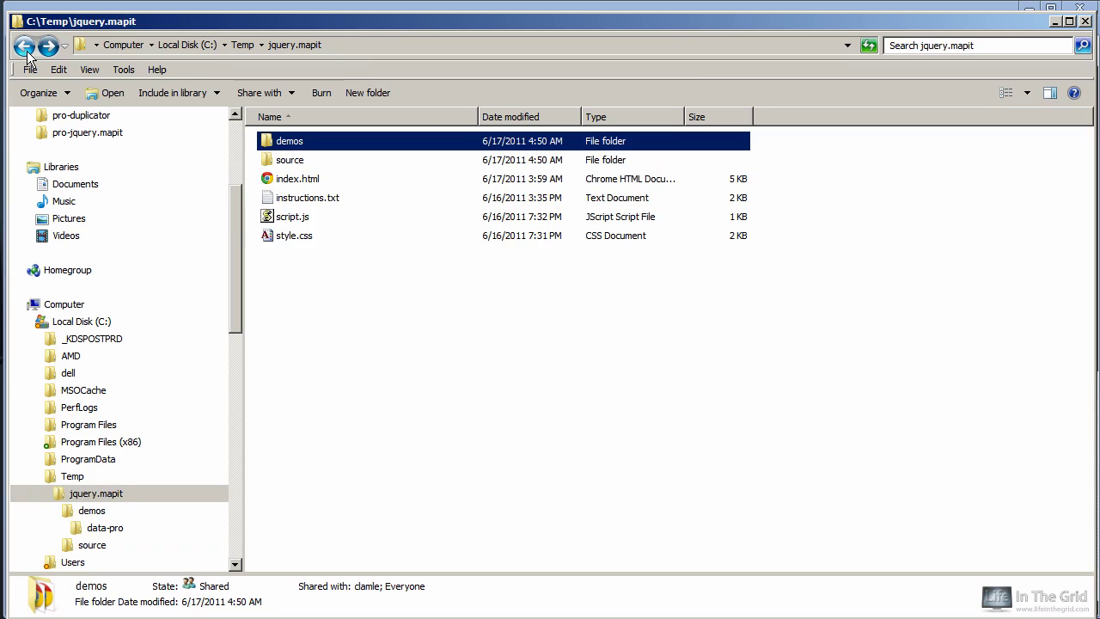
double_click(282, 165)
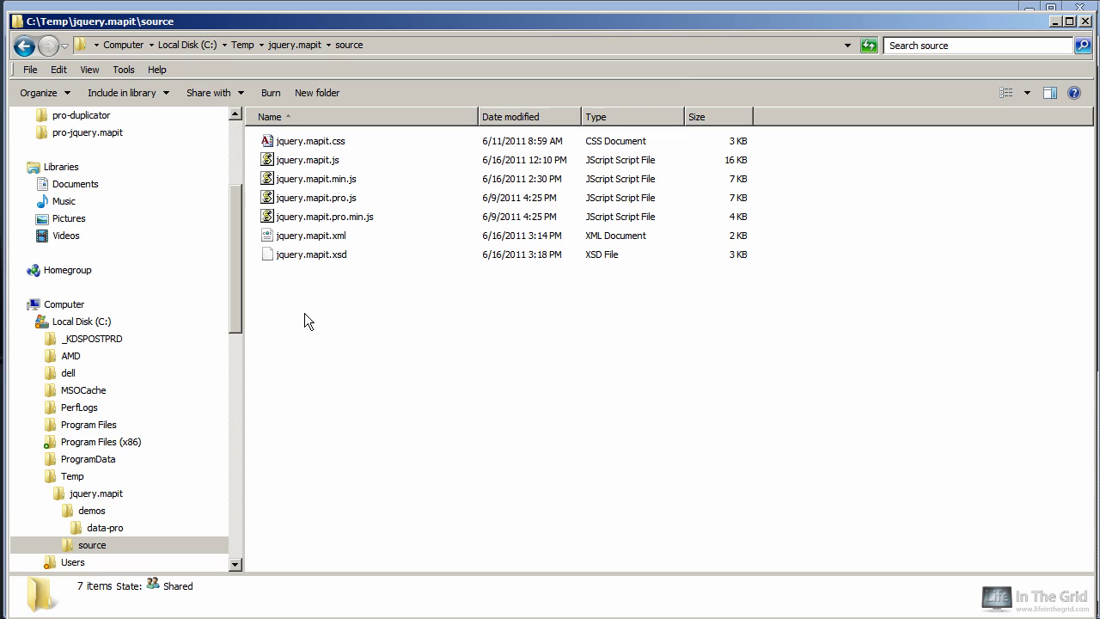
key("alt+Tab")
key("alt+Tab")
key("alt+Tab")
key("alt+Tab")
key("alt+Tab")
key("alt+Tab")
key("alt+Tab")
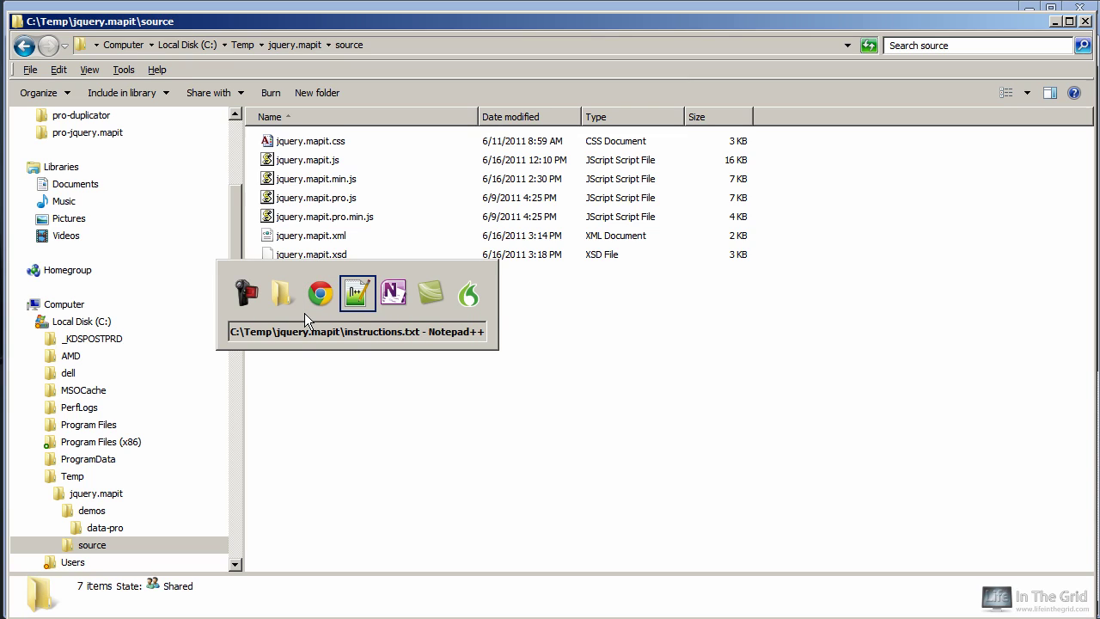
key("alt+Tab")
key("alt+Tab")
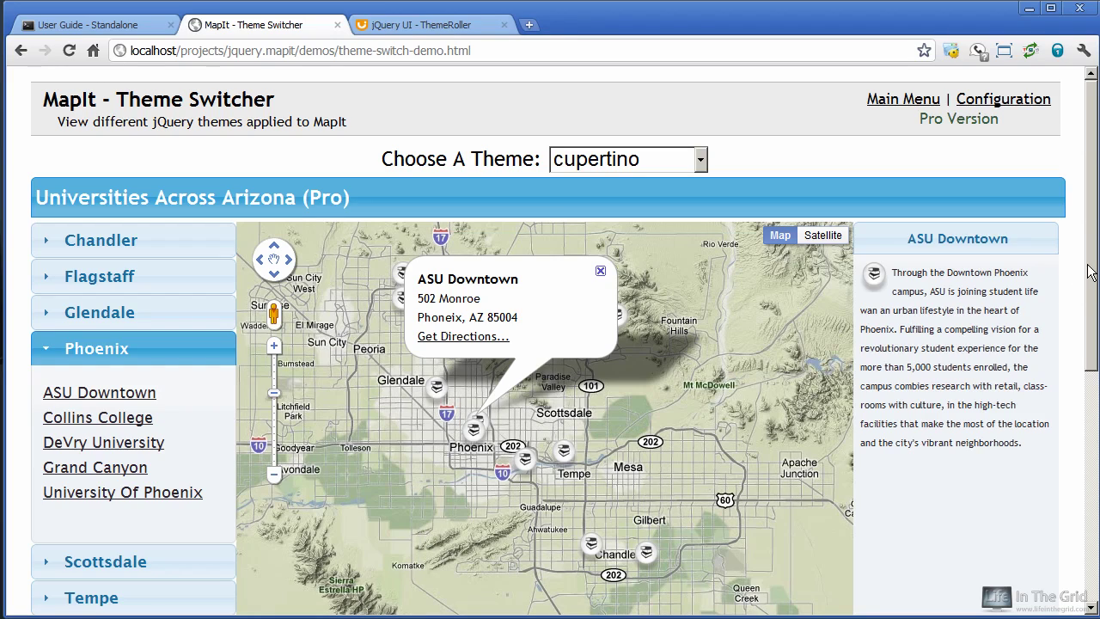
Step: Show Chandler Gilbert College, Embry-Riddle and Northern Arizona University from the Chandler and Flagstaff lists
left_click_drag(1093, 270, 1096, 325)
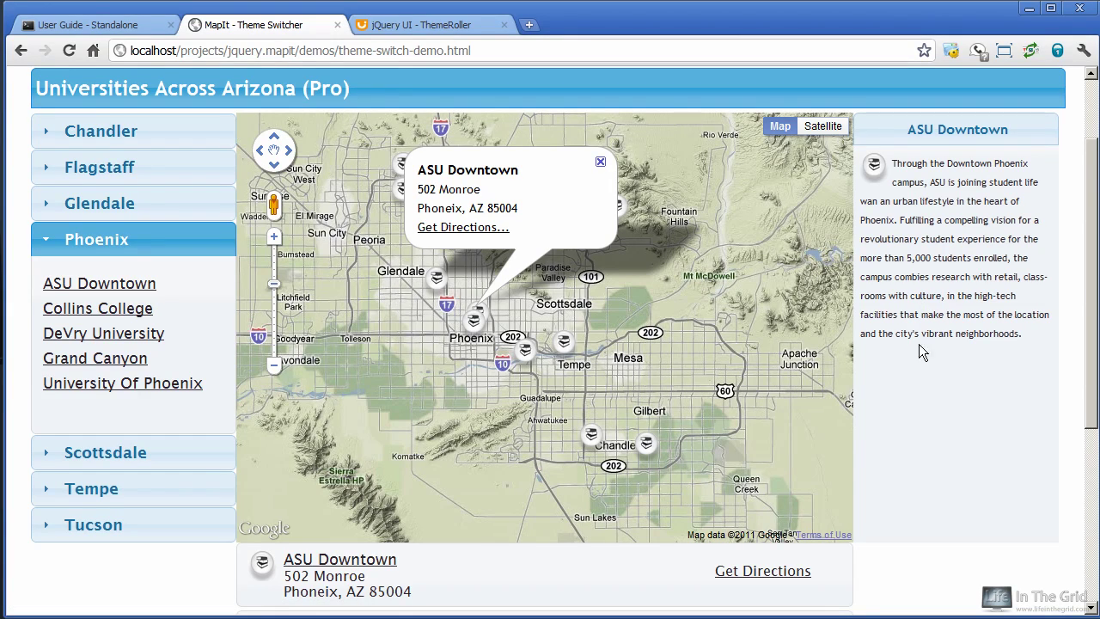
scroll(923, 322, "down", 1)
scroll(924, 422, "up", 1)
left_click(94, 137)
left_click(93, 180)
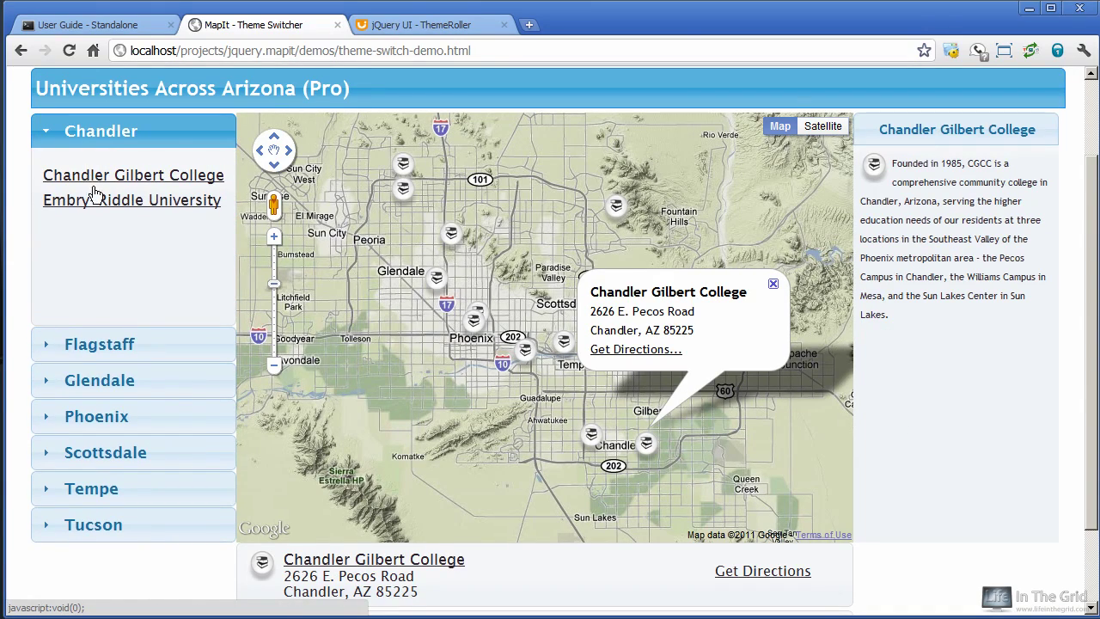
left_click(103, 204)
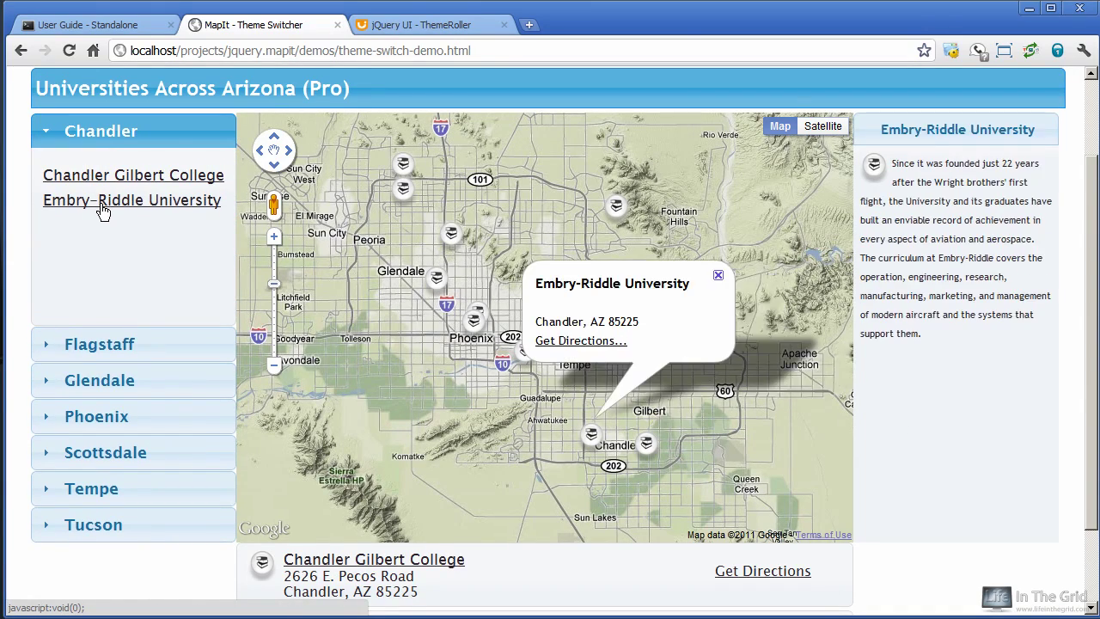
left_click(127, 344)
left_click(101, 231)
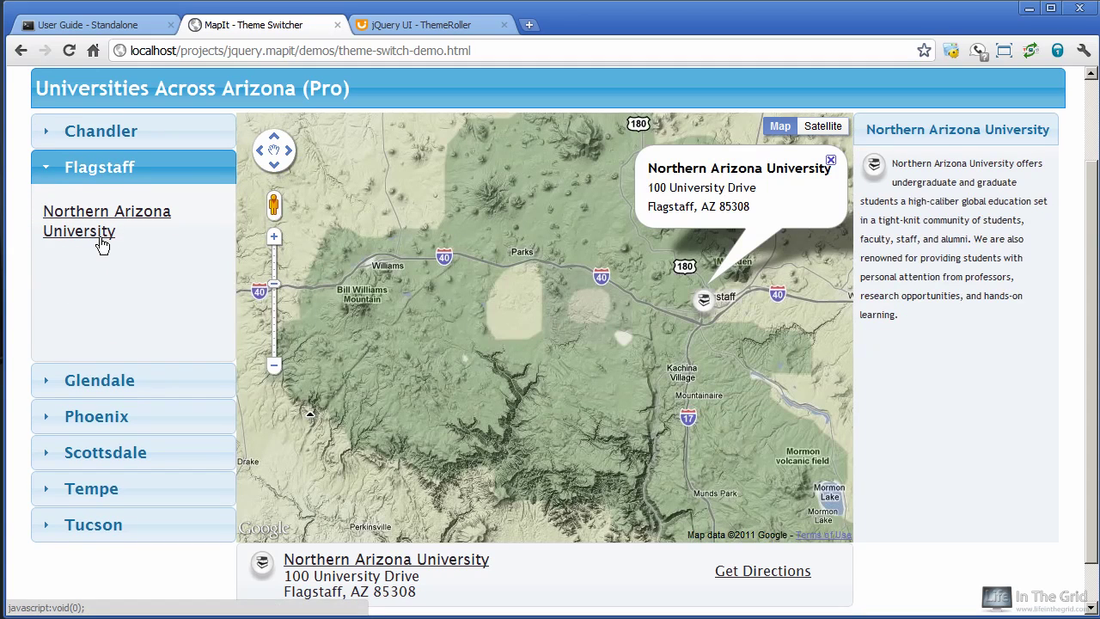
Step: Show Midwestern Glendale, then Grand Canyon's details and map popup from the Phoenix list
left_click(125, 388)
left_click(91, 294)
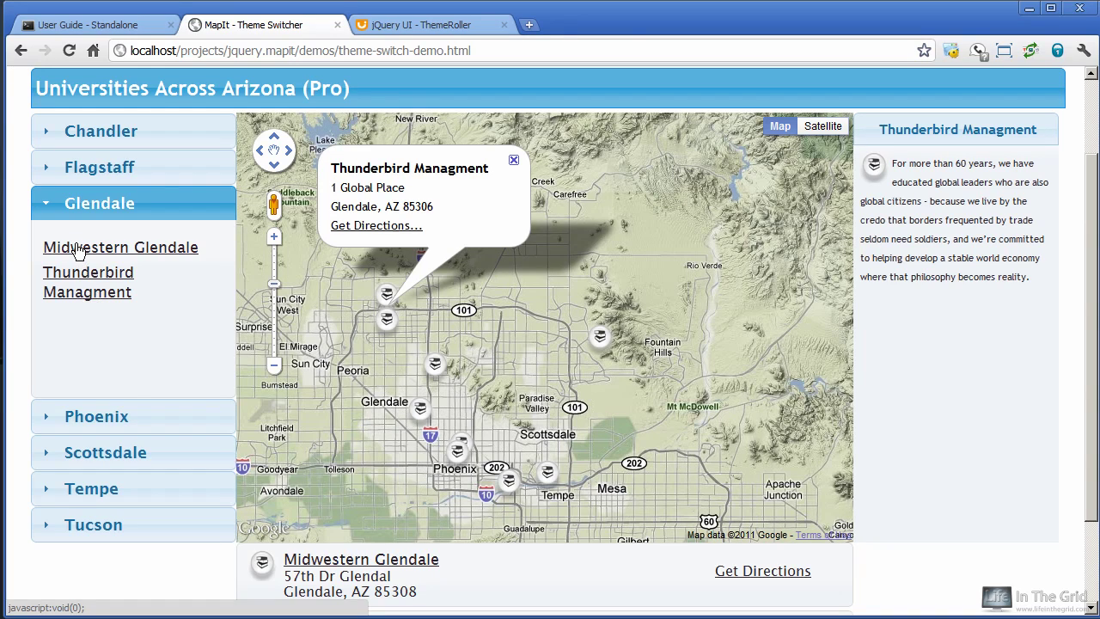
left_click(76, 247)
left_click(77, 420)
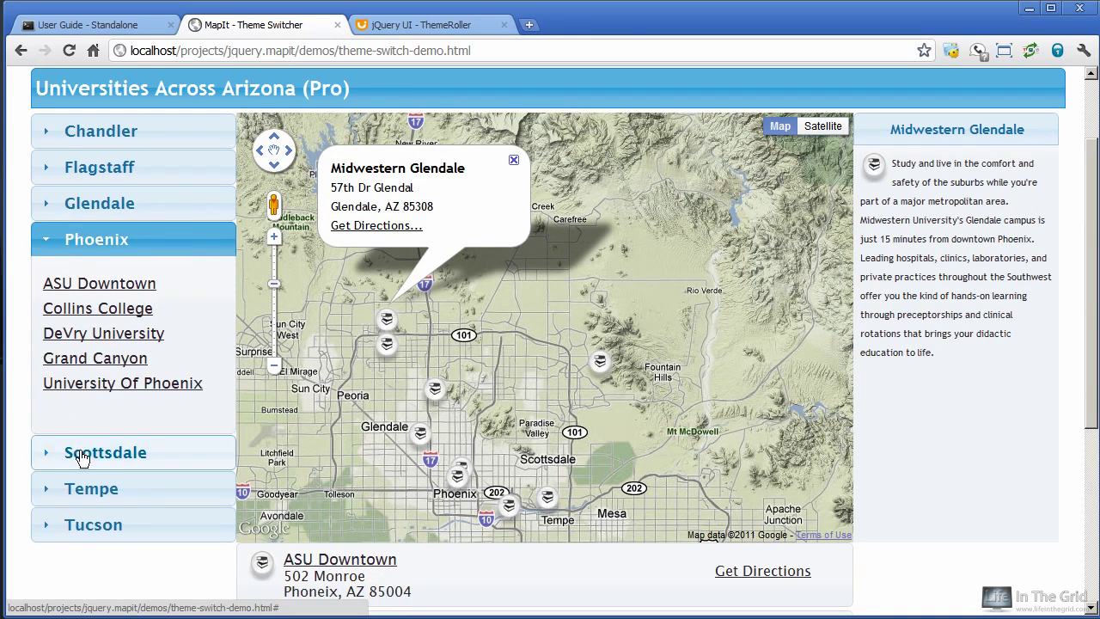
left_click(93, 385)
left_click(96, 367)
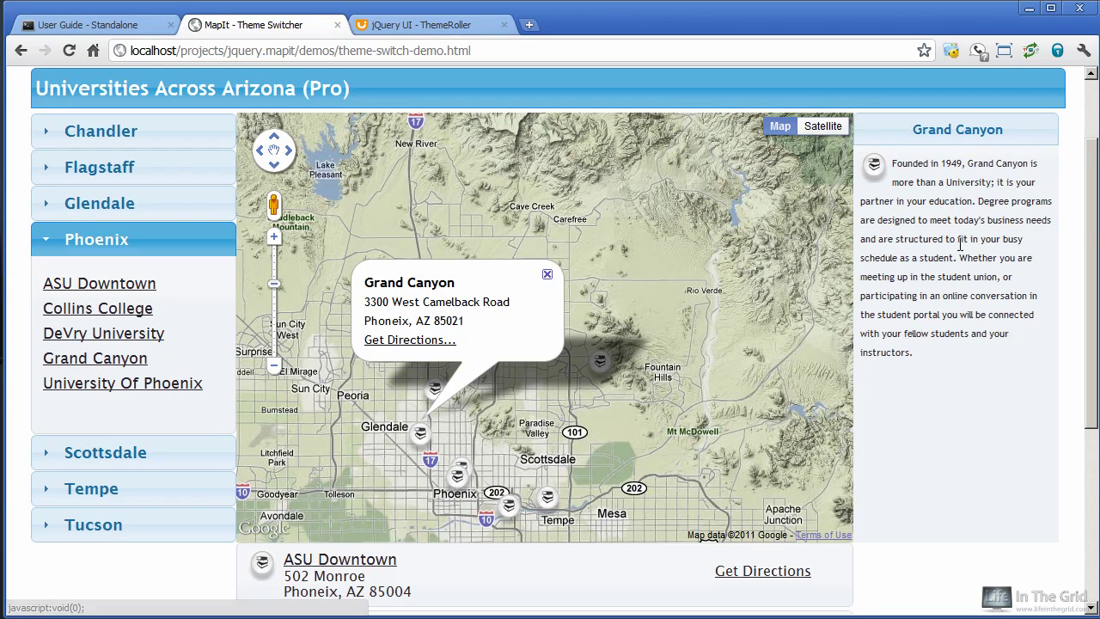
left_click_drag(1094, 237, 1095, 331)
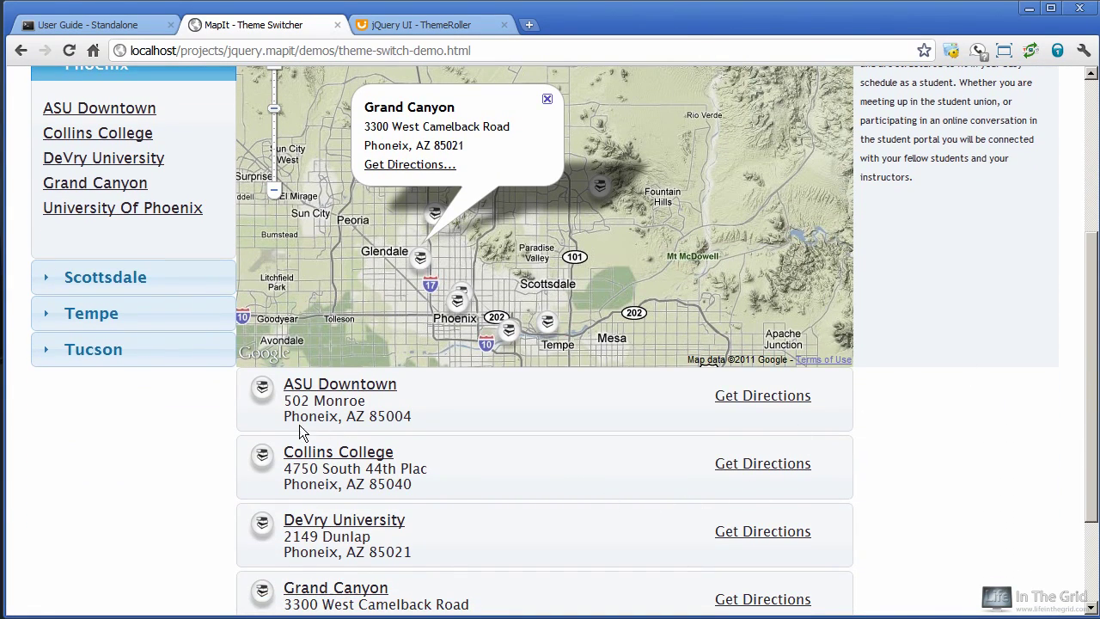
Step: Expand Scottsdale, reopen Phoenix's five universities, and scroll to view the list
left_click(117, 281)
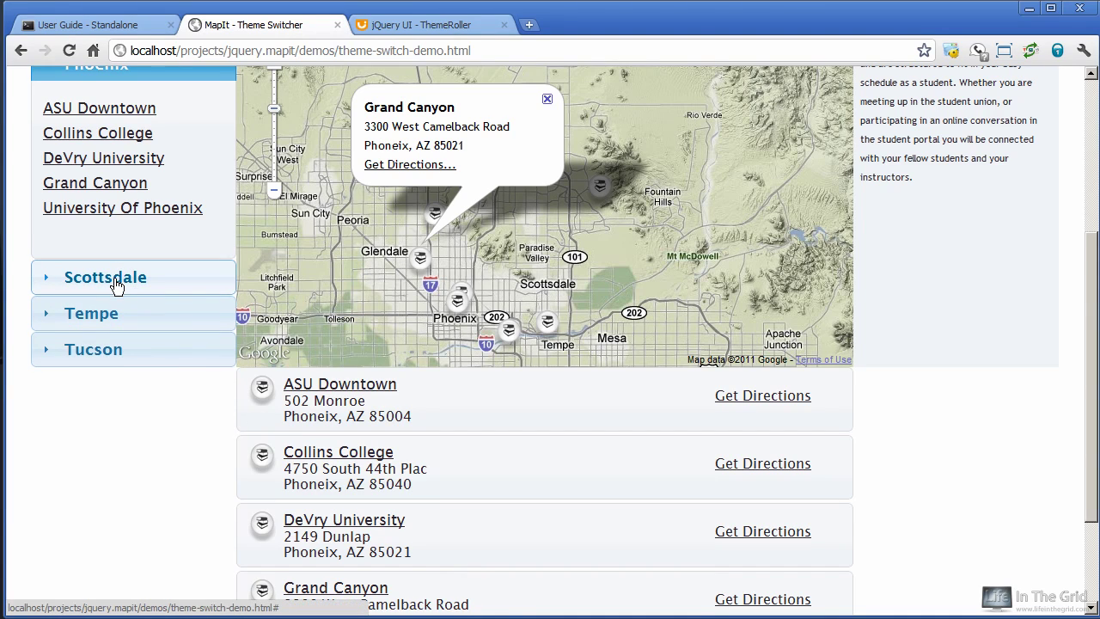
left_click(110, 194)
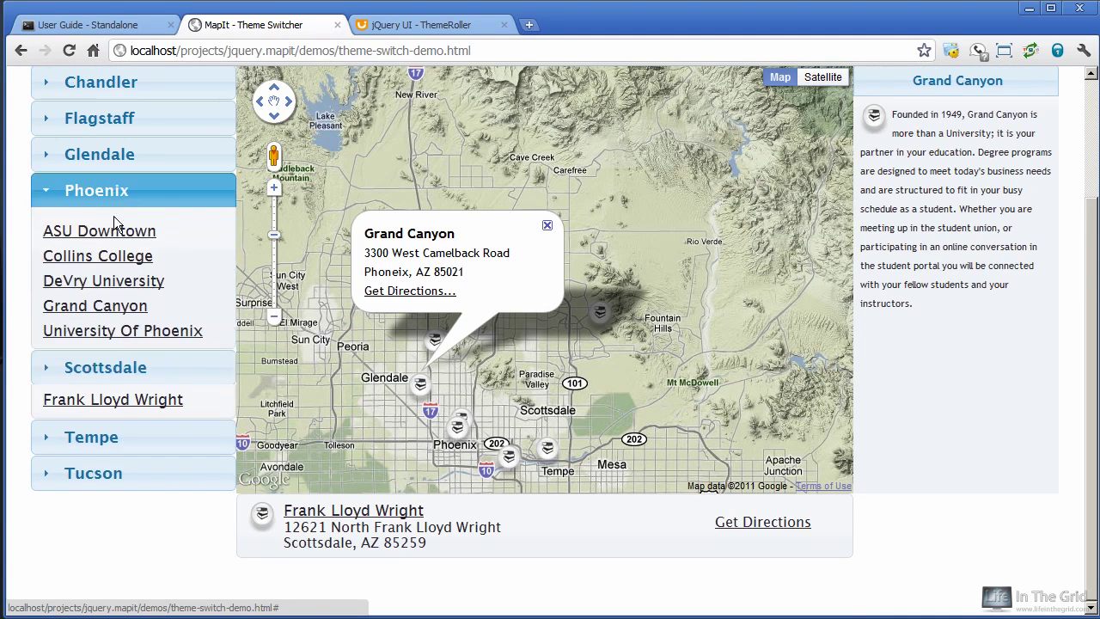
left_click_drag(1093, 427, 1085, 511)
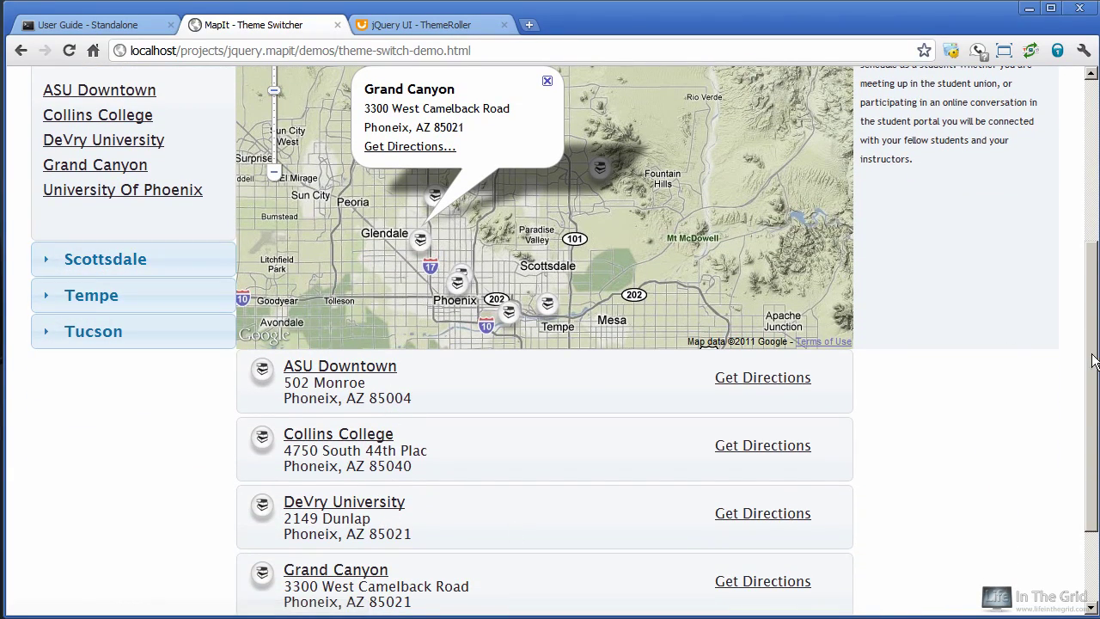
left_click_drag(1091, 384, 1088, 268)
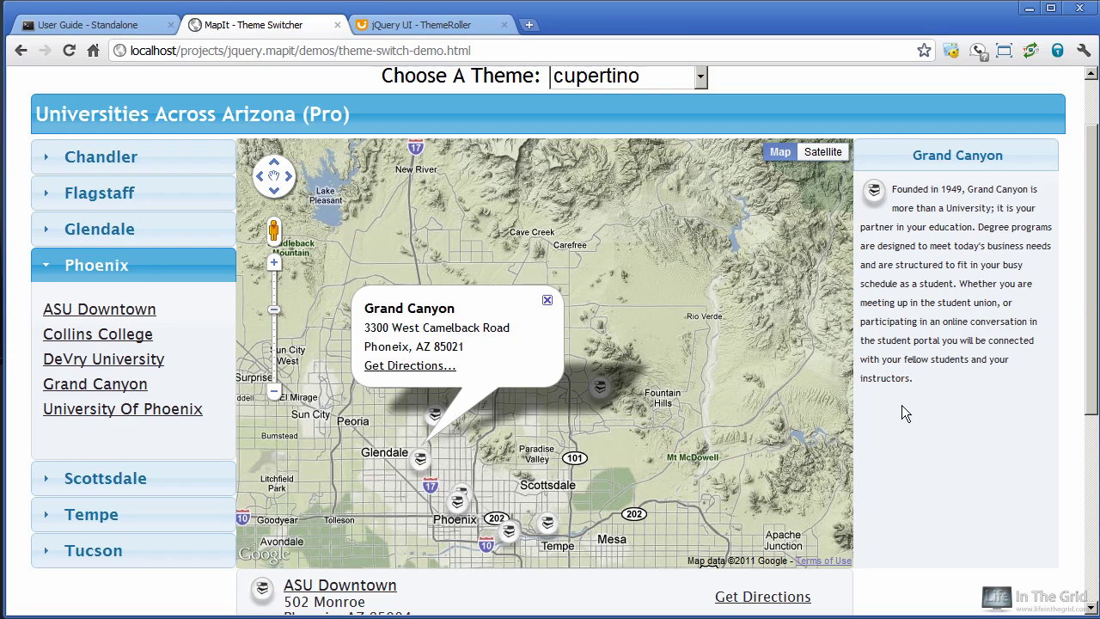
Step: Zoom the map out and open Get Directions to ASU Downtown at 502 Monroe
scroll(663, 328, "down", 1)
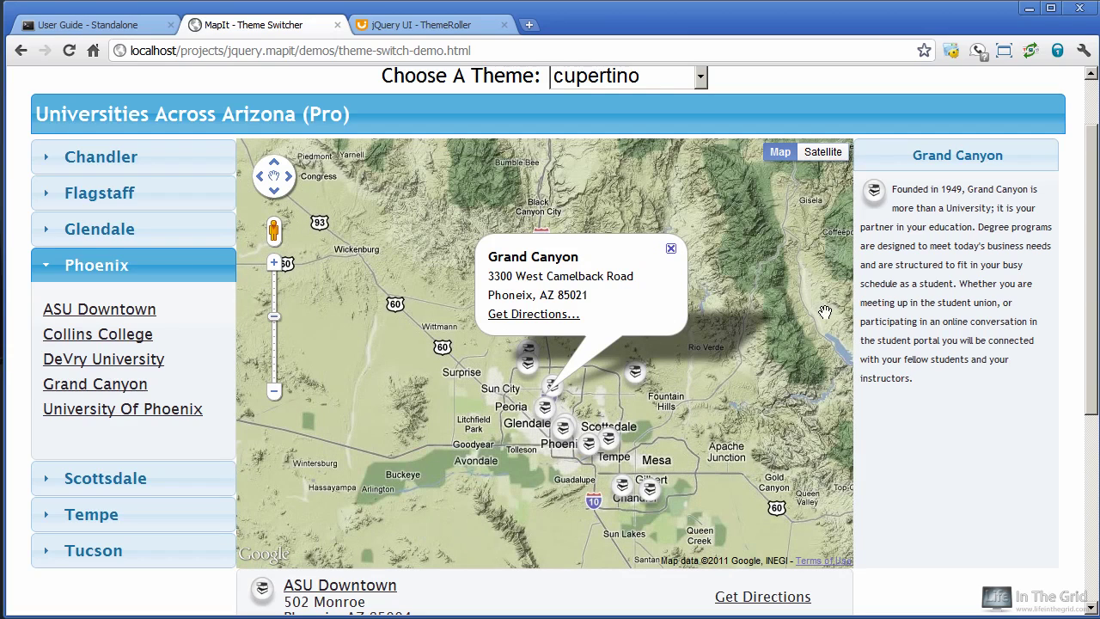
left_click_drag(1092, 300, 1090, 362)
left_click(761, 480)
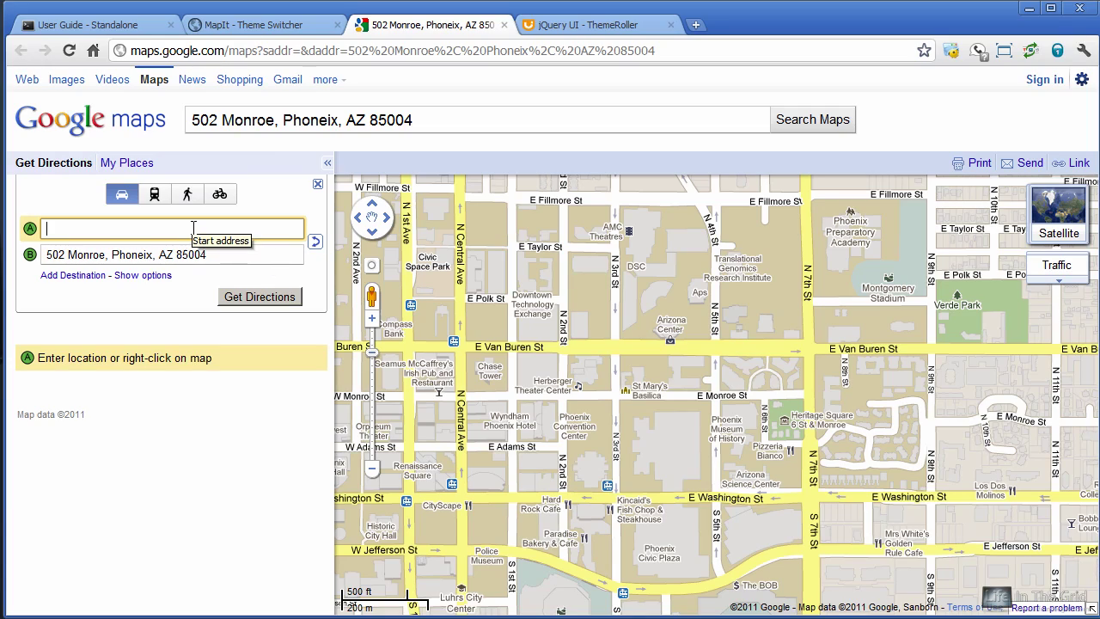
Step: Click into the destination address box, then go back to the MapIt Theme Switcher tab
left_click(214, 255)
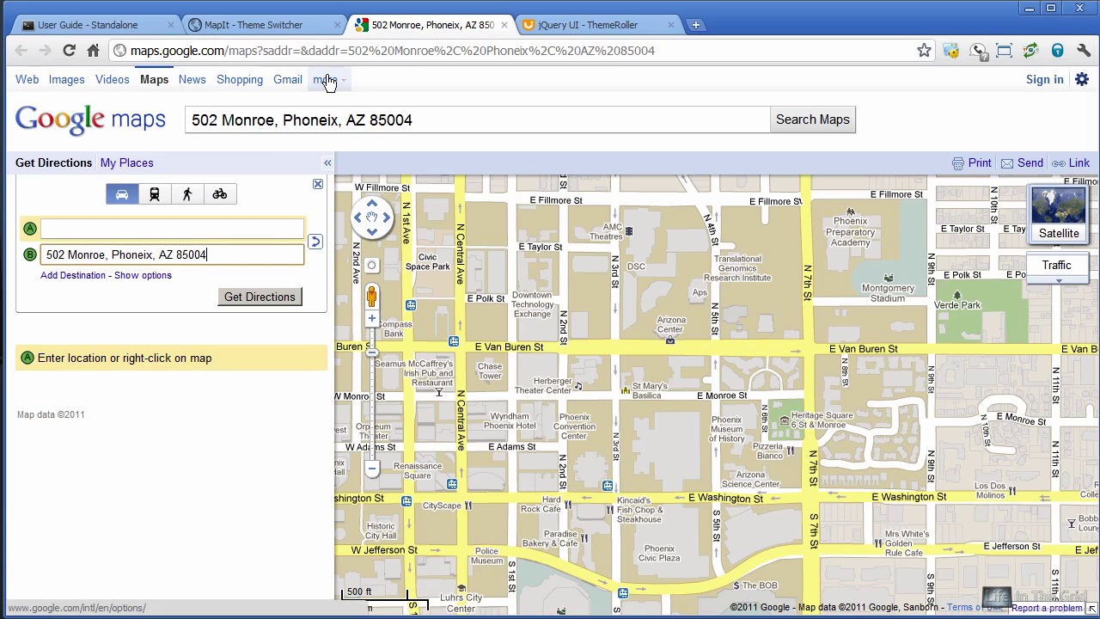
left_click(298, 27)
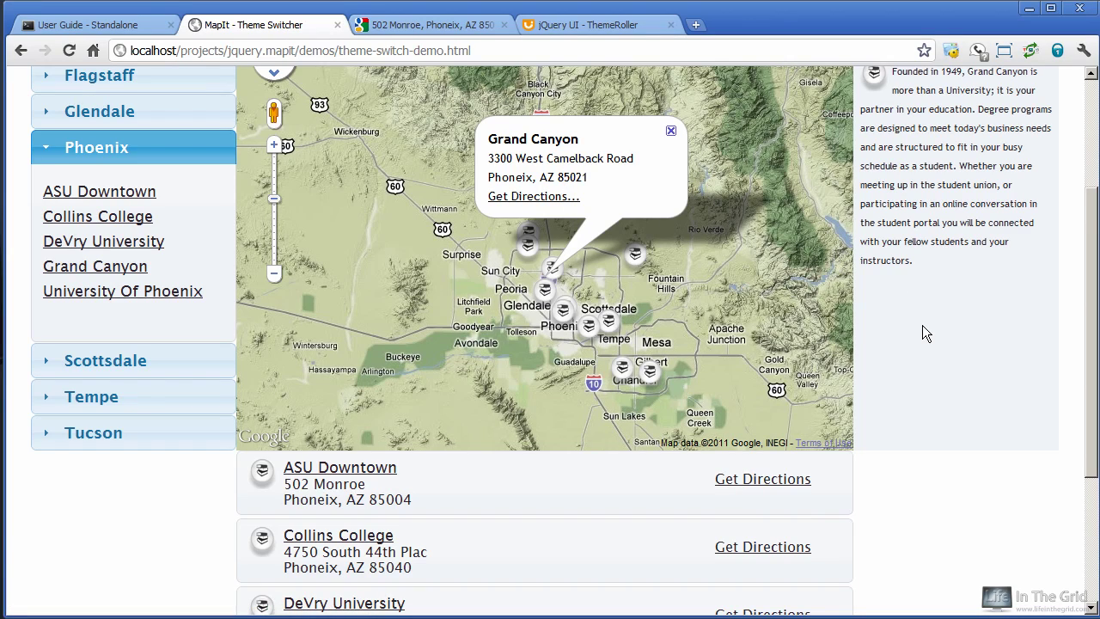
Step: Scroll to the top of the demo and open the Choose A Theme dropdown
scroll(922, 325, "up", 3)
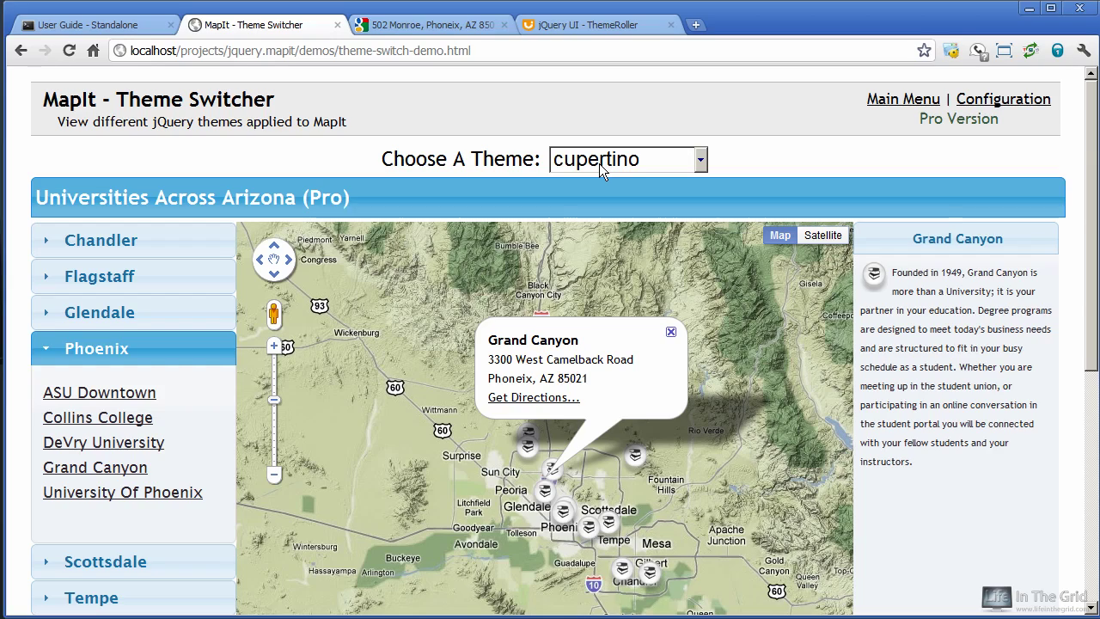
left_click(599, 163)
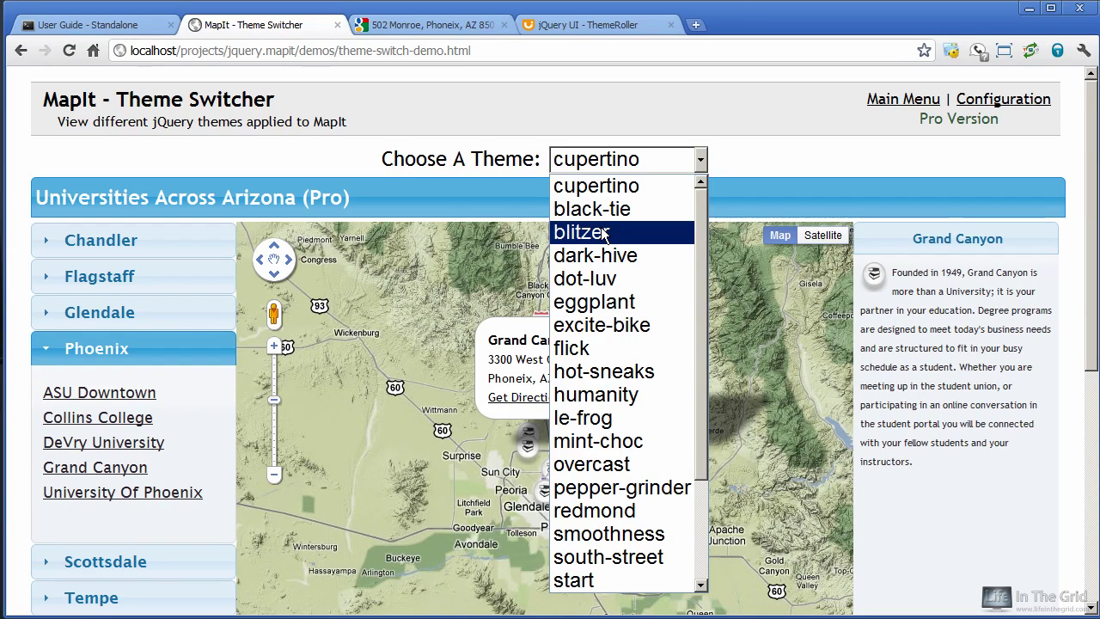
Step: Try blitzer, then overcast, settle on the blitzer theme, and open the ThemeRoller tab
left_click(605, 233)
left_click(626, 157)
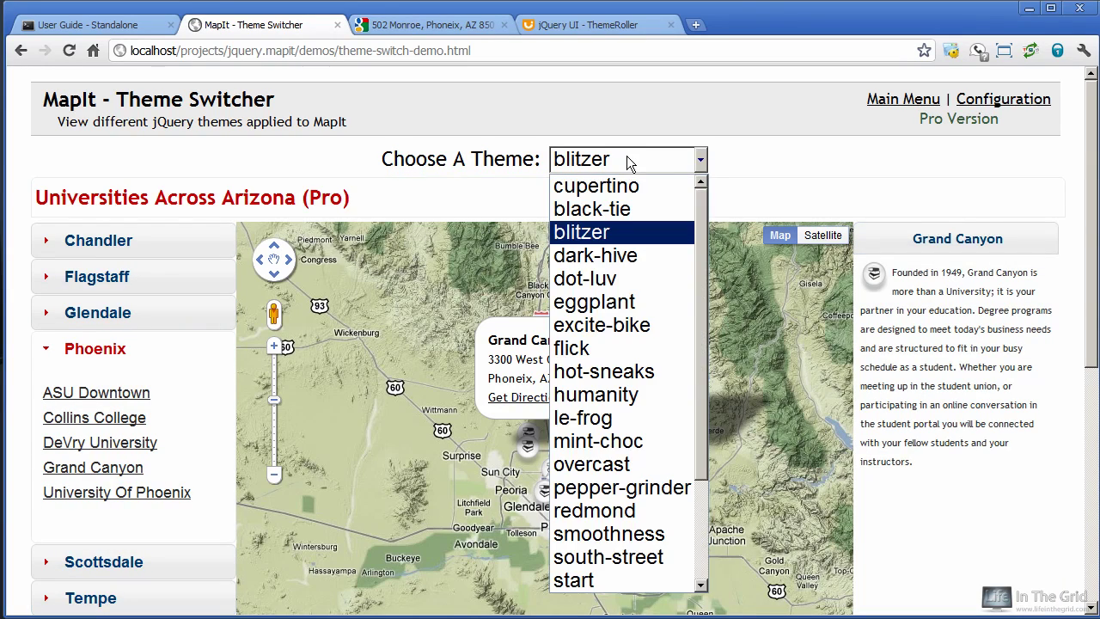
left_click(646, 464)
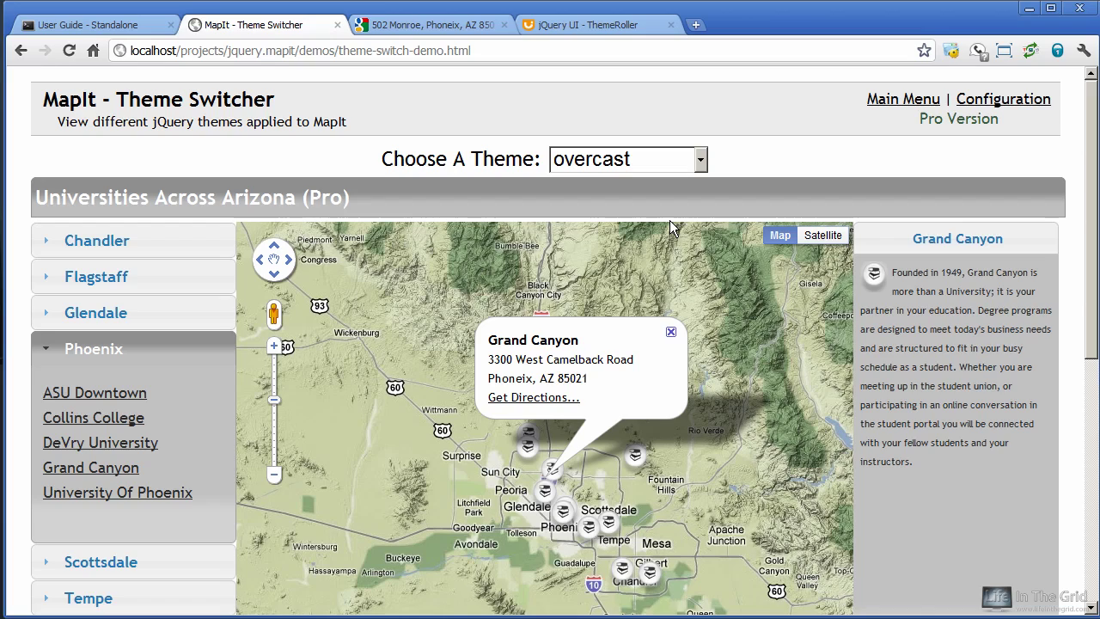
left_click(701, 159)
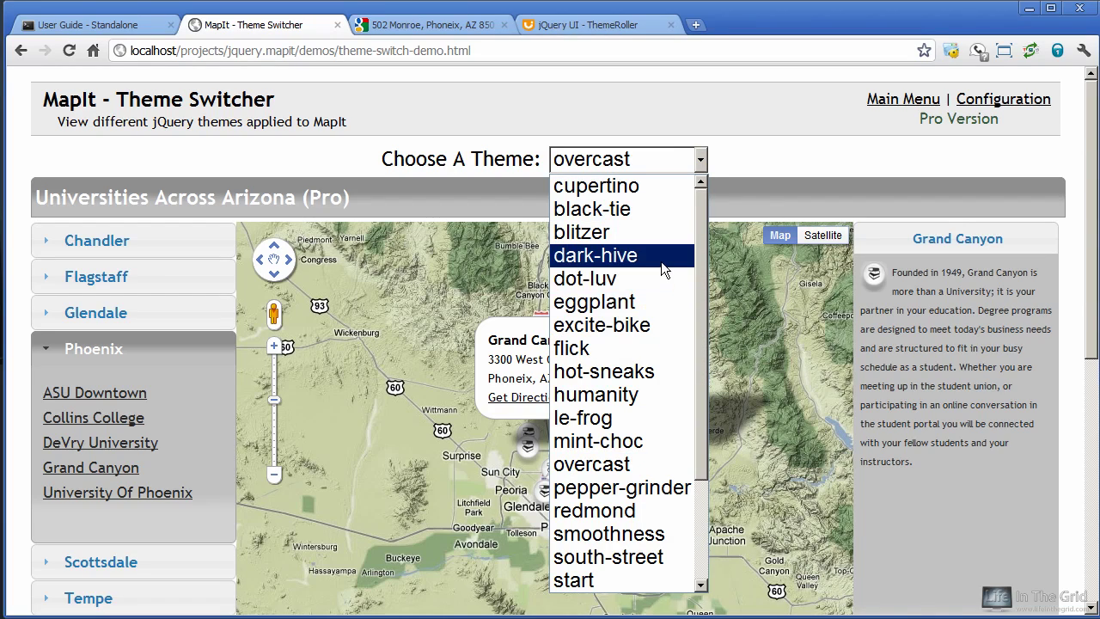
left_click(649, 239)
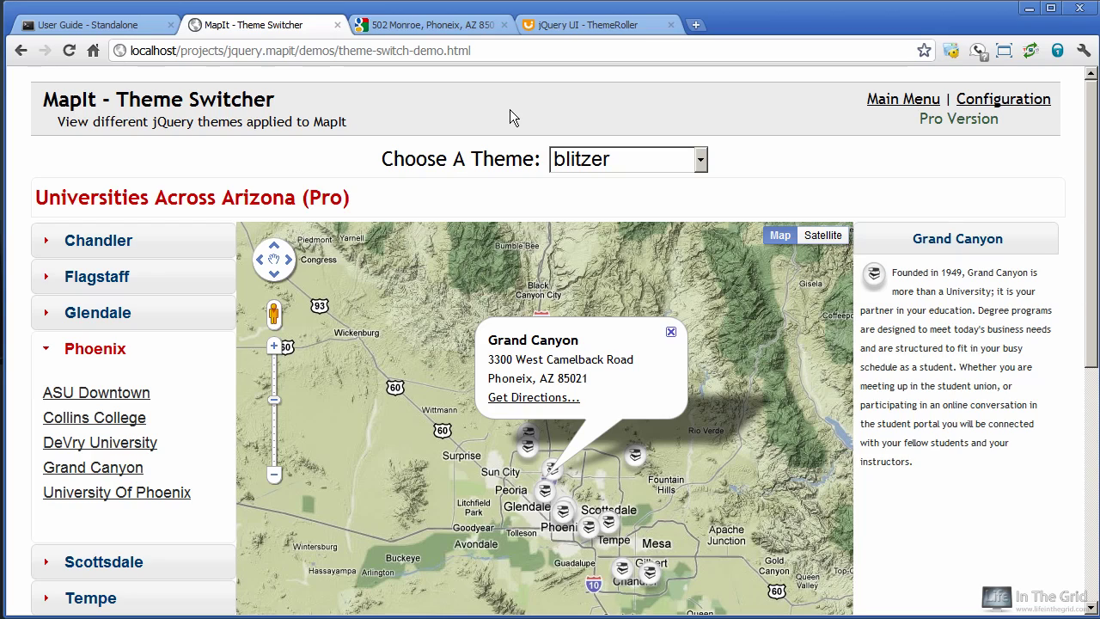
left_click(563, 26)
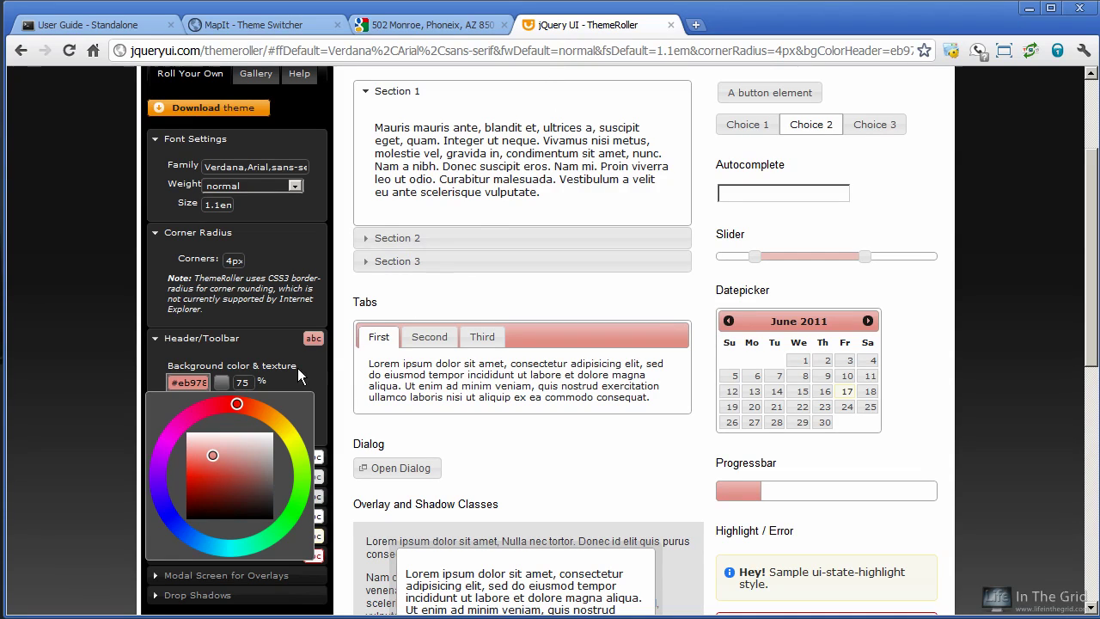
Step: Make ThemeRoller's Header/Toolbar background blue, then return to the blitzer-themed MapIt demo
left_click(180, 528)
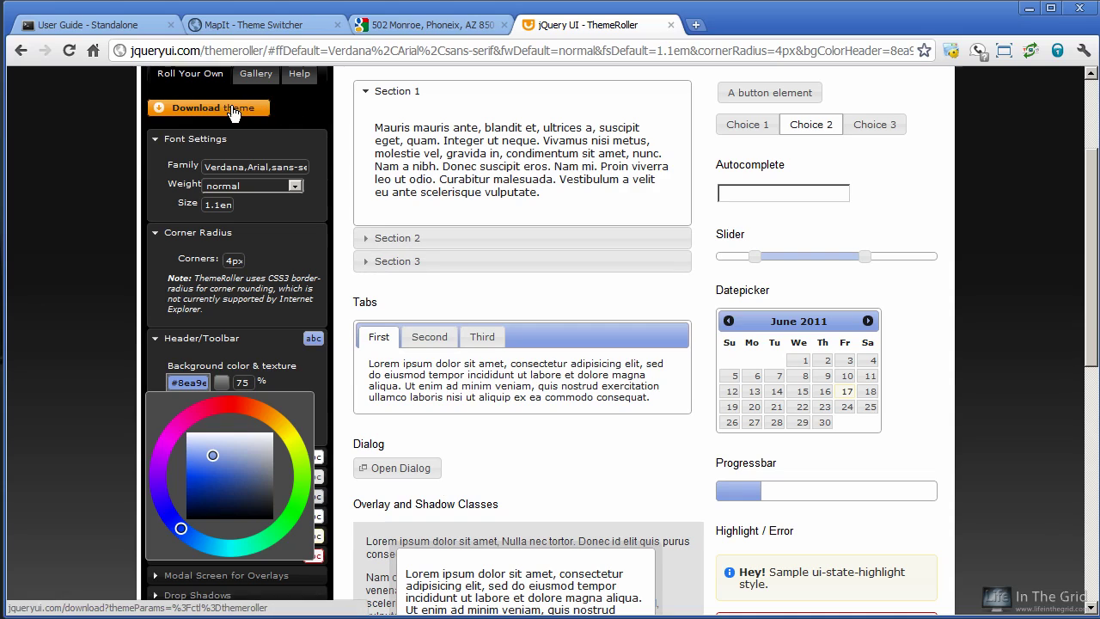
left_click(292, 27)
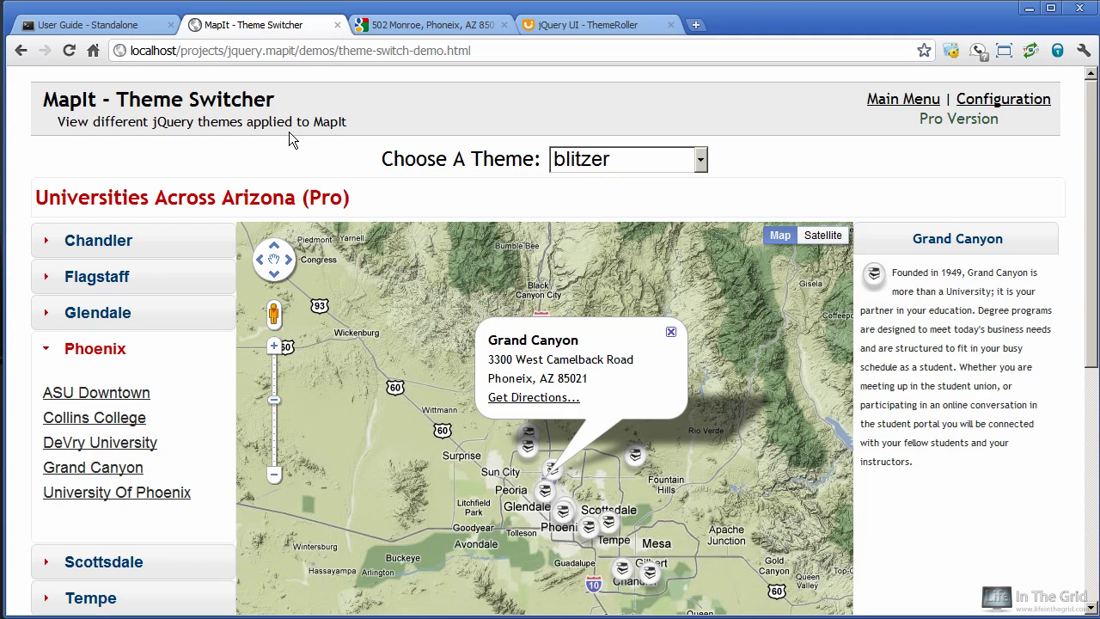